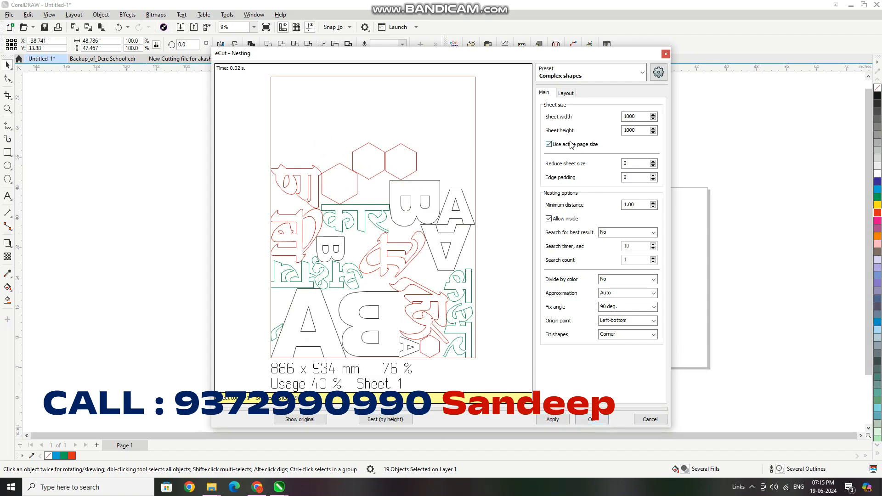
- Accept the calculated nesting layout and place the nested sheet in the drawing
click(592, 419)
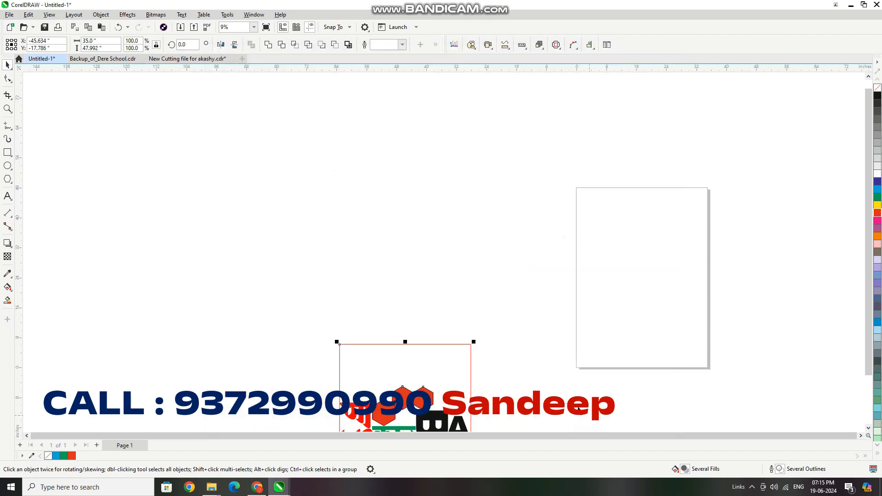
drag(491, 354, 676, 237)
click(760, 252)
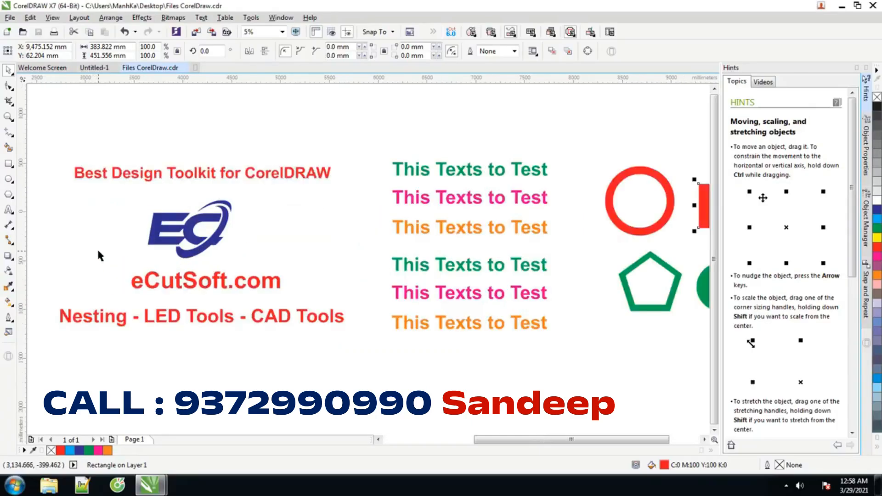
- Move all logo, text and shape objects together to the upper part of the drawing, and dismiss the text update notice
scroll(106, 248, down, 3)
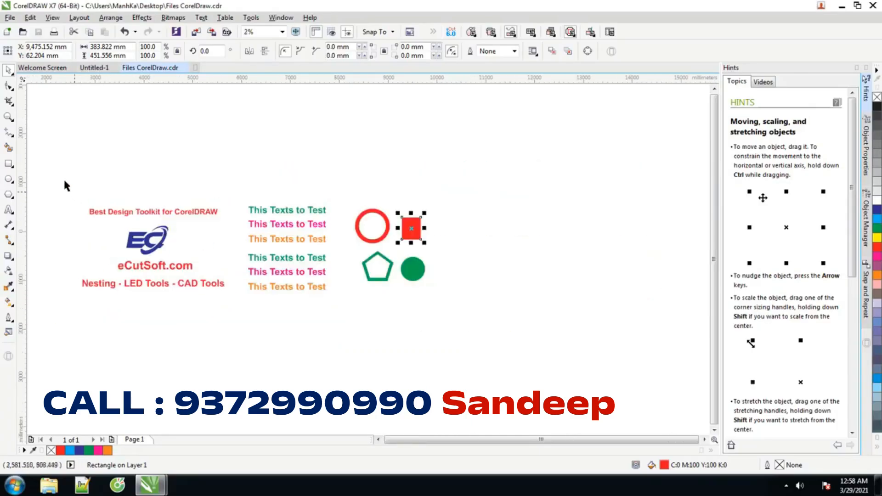
drag(62, 177, 510, 337)
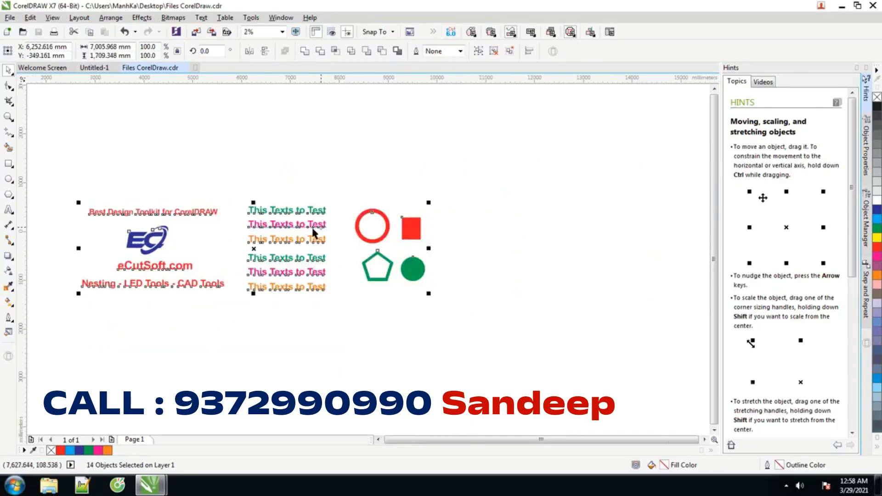
drag(303, 223, 451, 131)
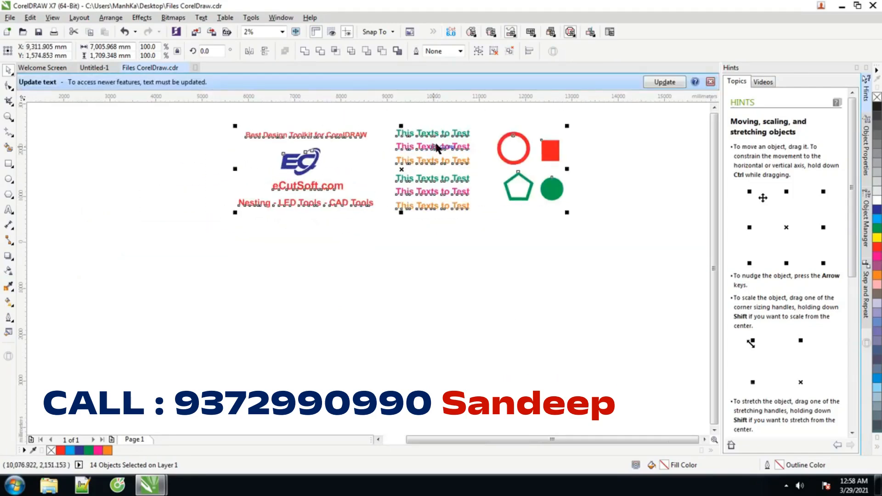
click(711, 82)
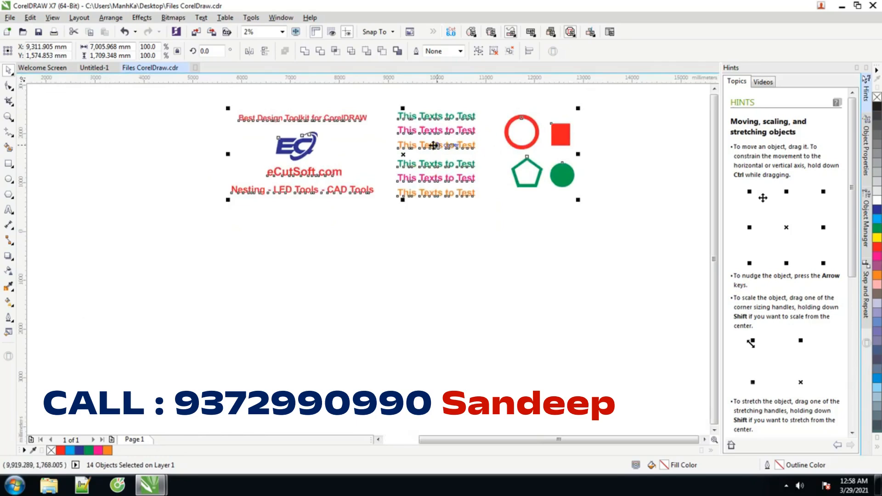
- Duplicate the whole artwork directly below the original and deselect it
drag(437, 147, 434, 293)
right_click(434, 294)
click(625, 383)
- Separate the lower artwork copy with eCut 6 Smart divide, then test it by moving one letter and undo that move
drag(626, 384, 195, 226)
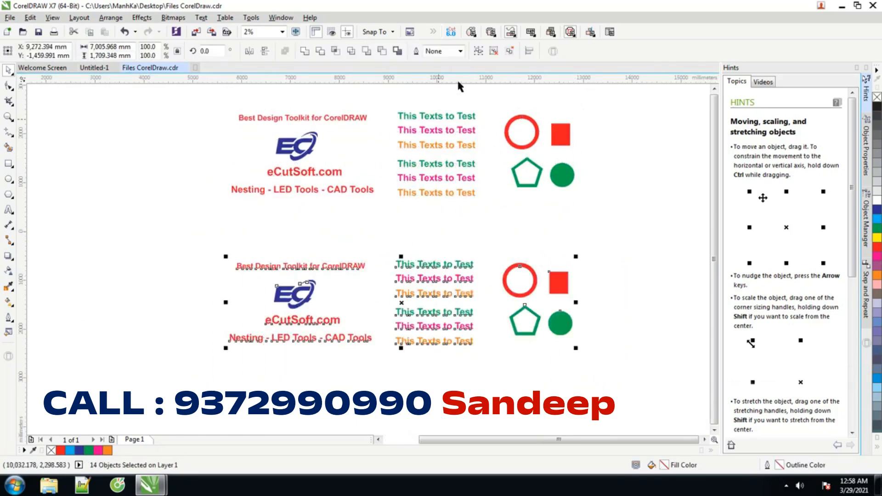
click(491, 32)
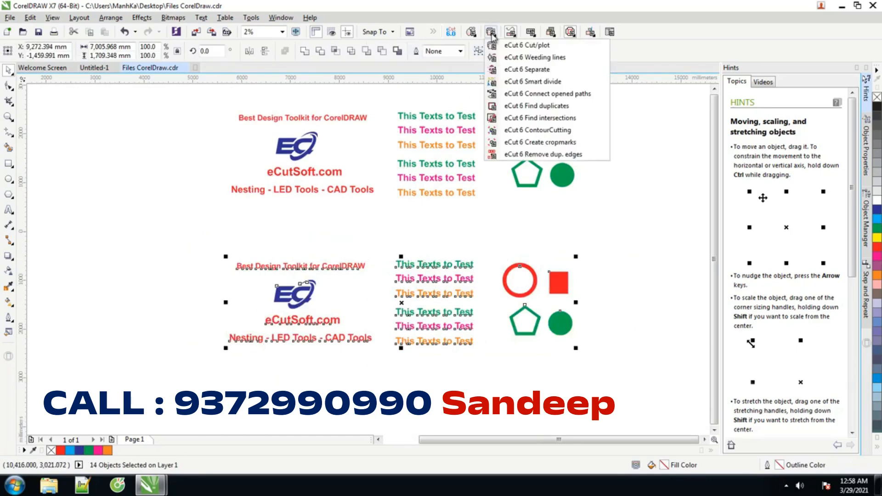
click(506, 81)
drag(437, 266, 450, 233)
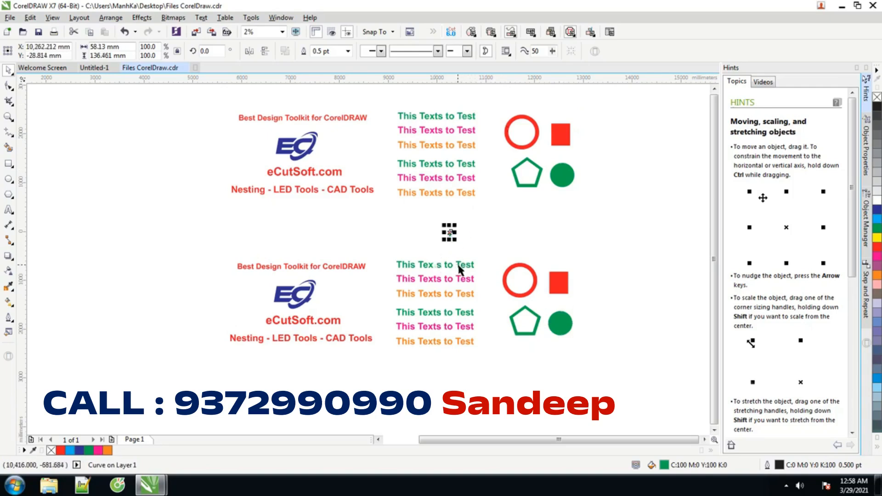
key(ctrl+z)
- Open eCut 6 Nesting for the divided lower copy and check its sheet width of 1200 and height of 2400
drag(616, 385, 205, 239)
click(471, 33)
click(478, 45)
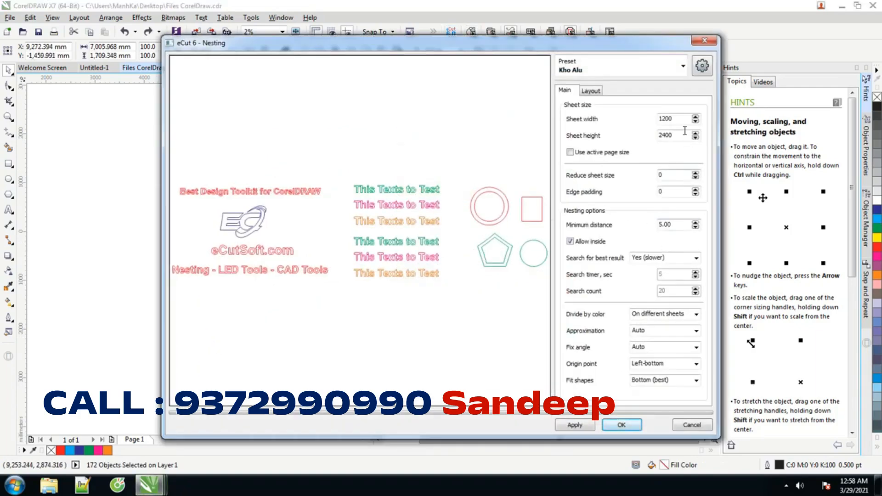
double_click(671, 120)
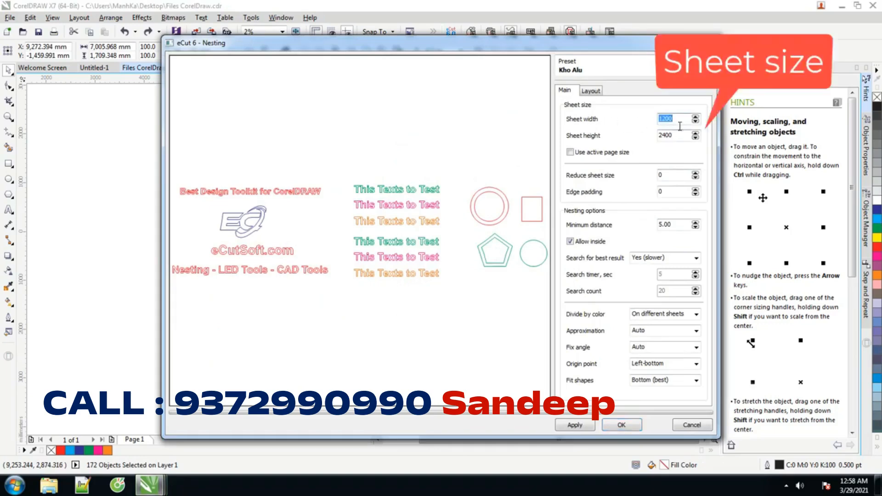
double_click(675, 136)
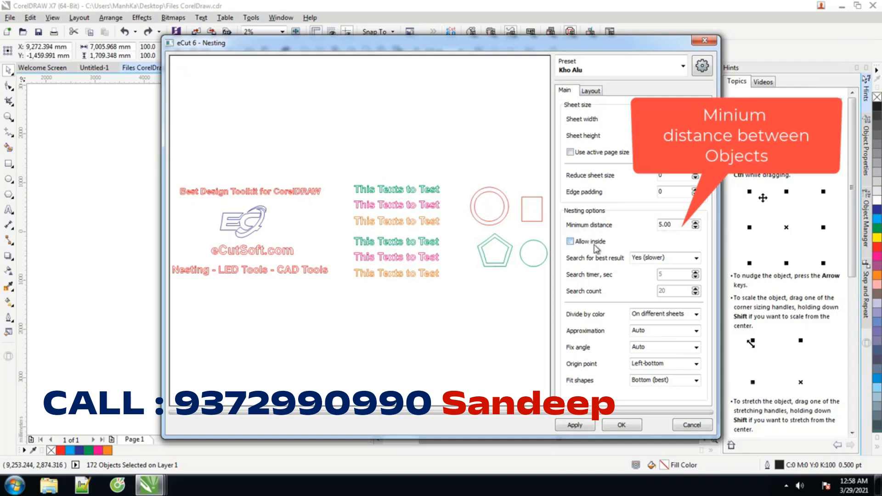
- Calculate the nesting with Divide by color set to No, first without Allow inside and again with it enabled
click(665, 317)
click(644, 323)
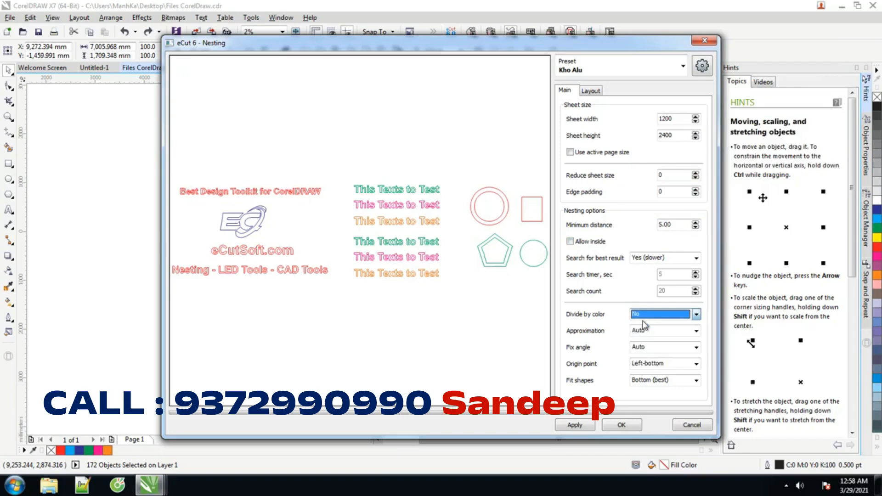
click(575, 425)
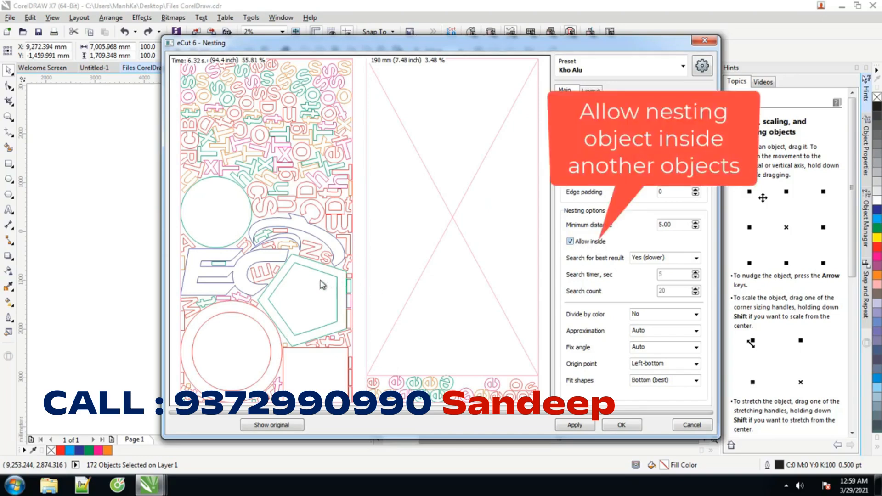
click(574, 426)
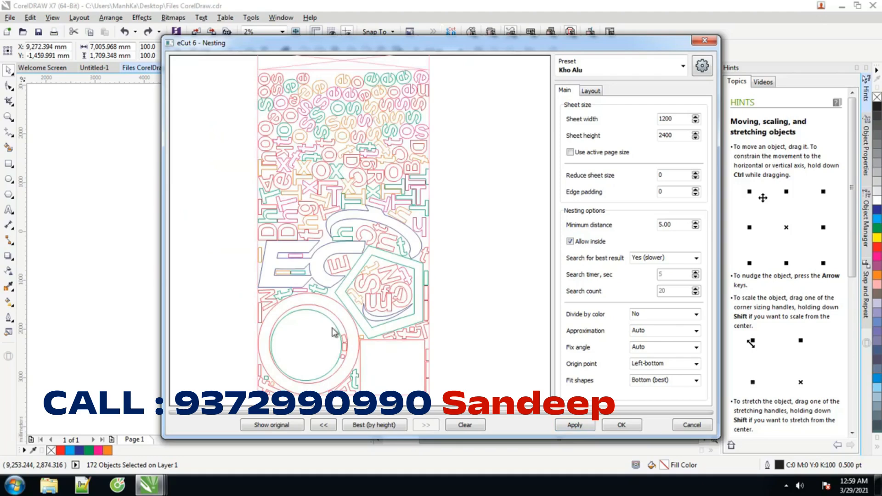
- Set Divide by color to On different sheets, recalculate the nesting and inspect the sheets in the preview
click(658, 316)
click(639, 334)
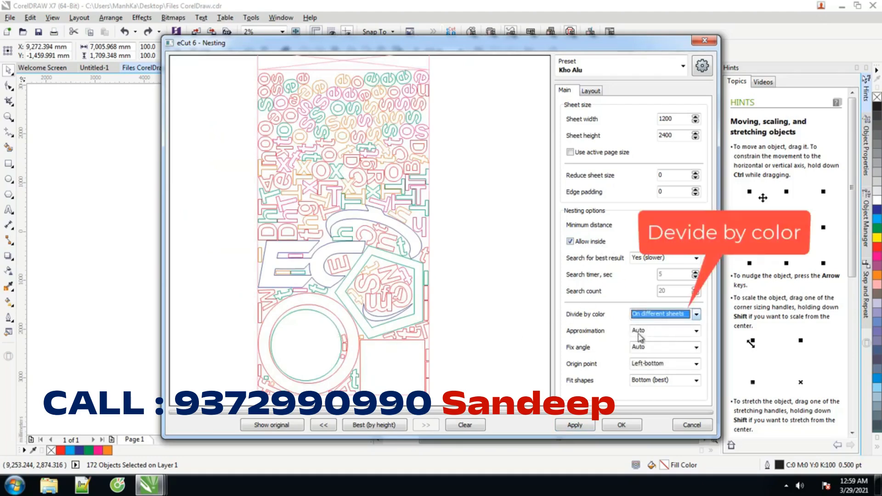
click(575, 425)
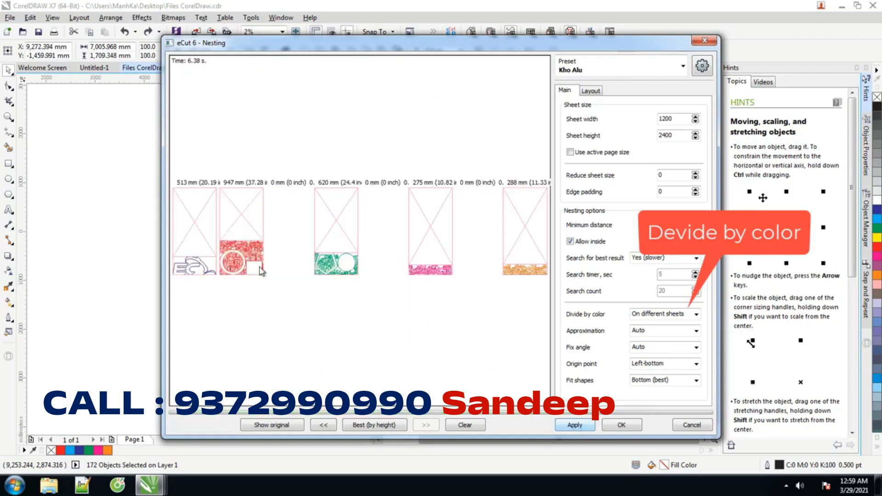
scroll(220, 271, up, 1)
scroll(276, 272, up, 1)
scroll(301, 272, down, 1)
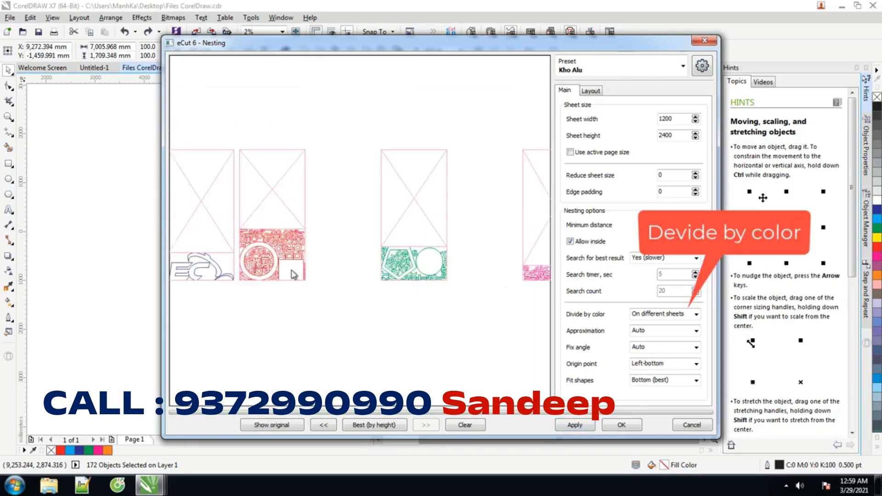
scroll(313, 276, down, 1)
scroll(391, 274, down, 1)
scroll(492, 274, up, 1)
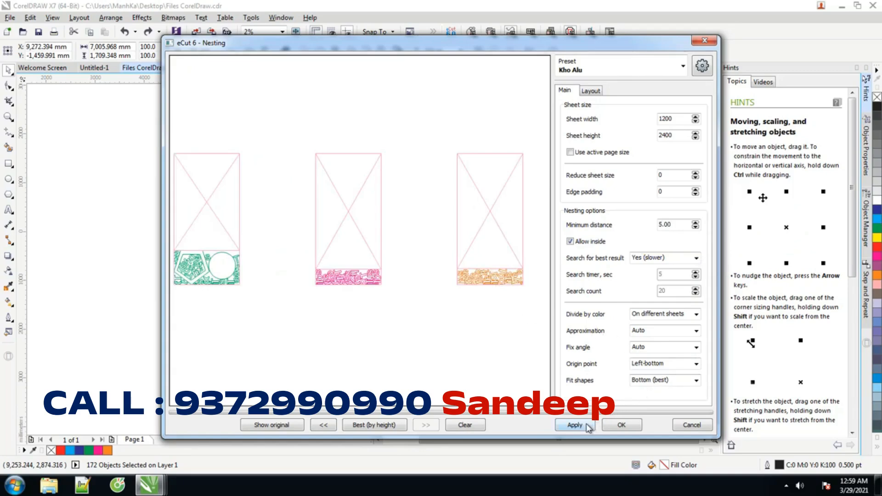
- Set Fix angle to Do not rotate, recalculate the nesting and inspect the letter orientation in the preview
click(667, 348)
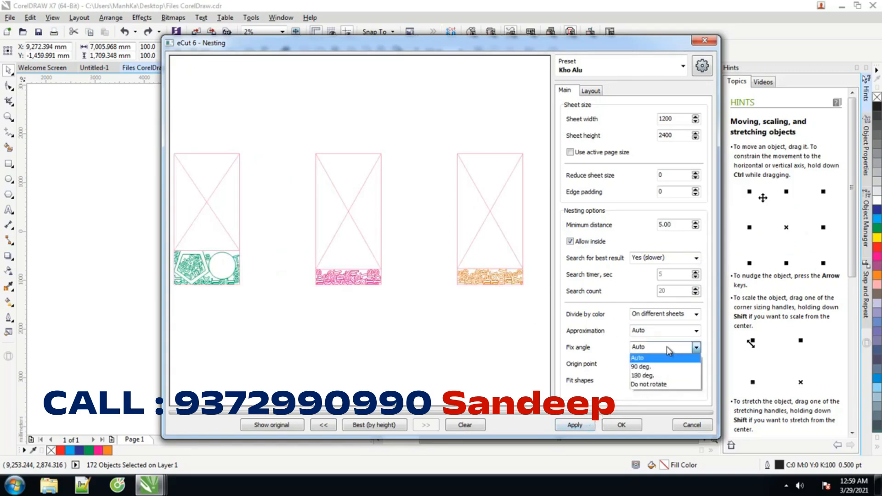
click(661, 388)
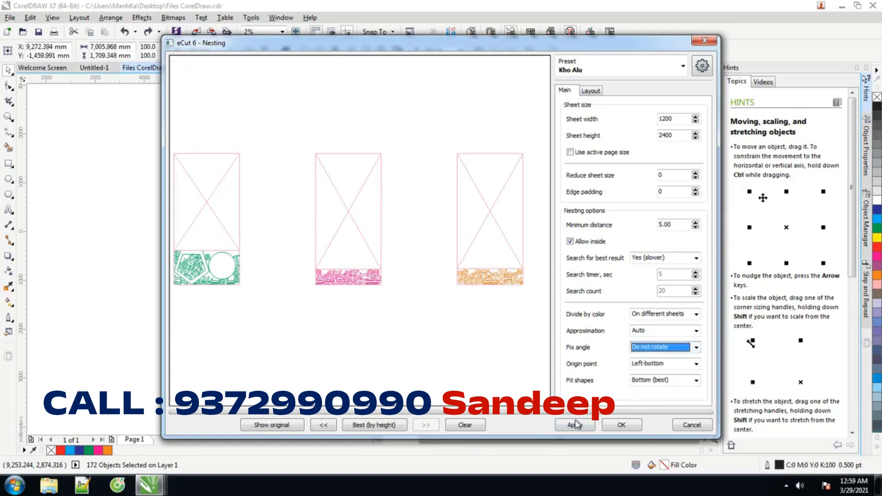
click(575, 424)
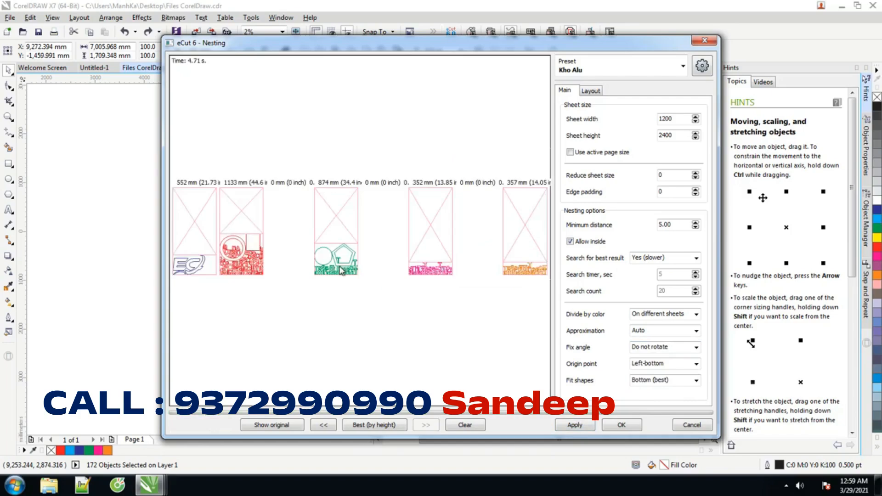
scroll(343, 271, up, 2)
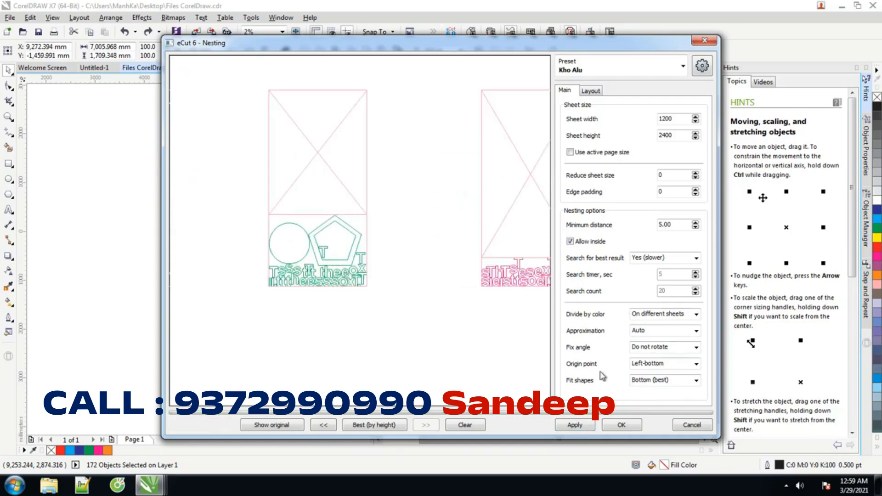
- Set Fix angle back to Auto, recalculate the nesting, and place the nested sheets in the drawing
click(658, 351)
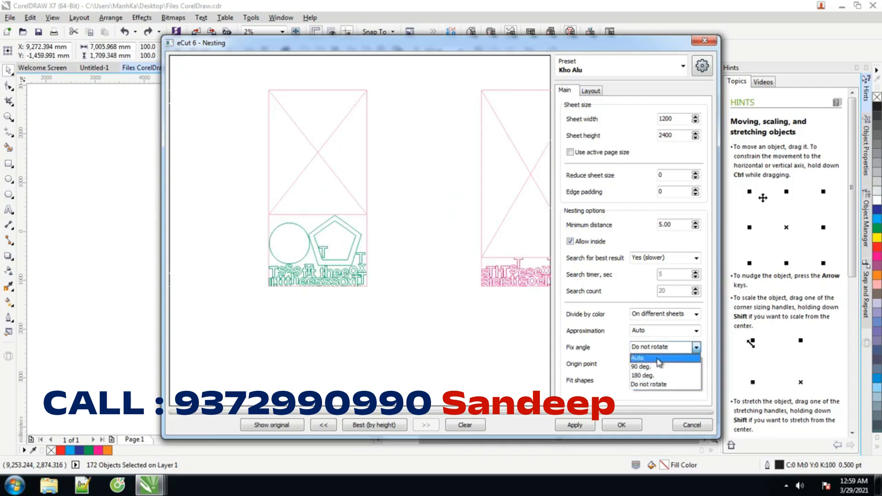
click(658, 359)
click(576, 423)
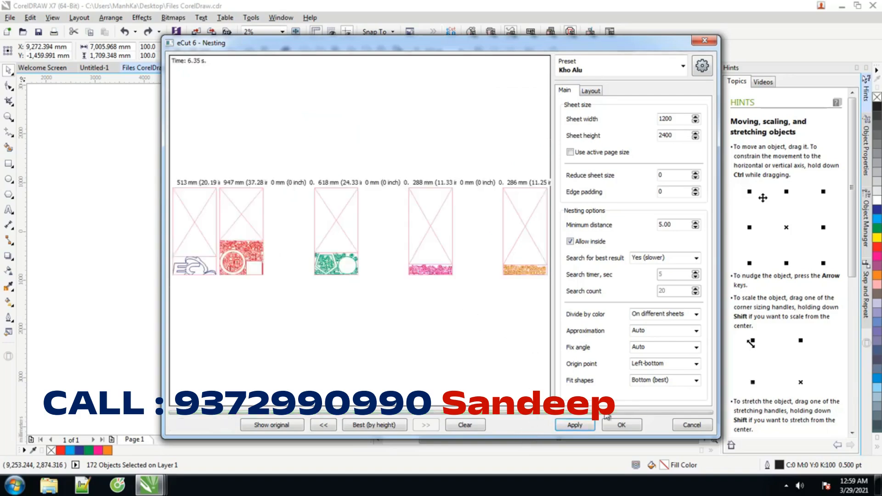
click(616, 426)
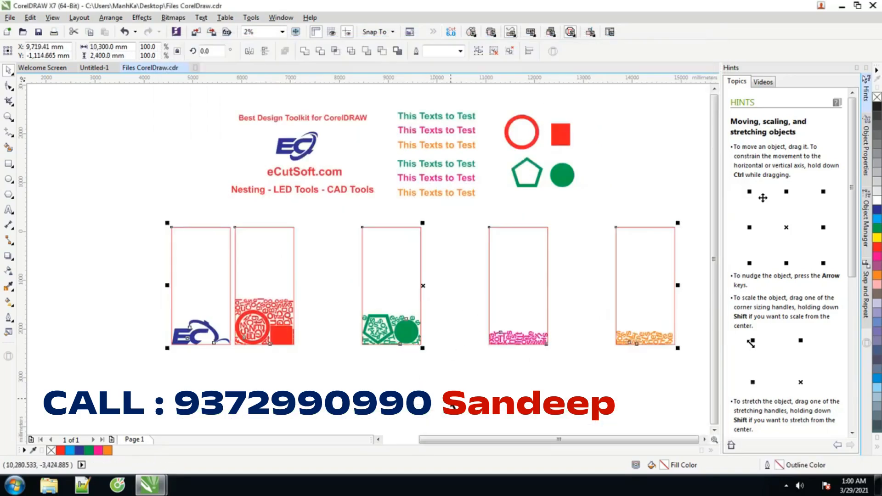
click(453, 405)
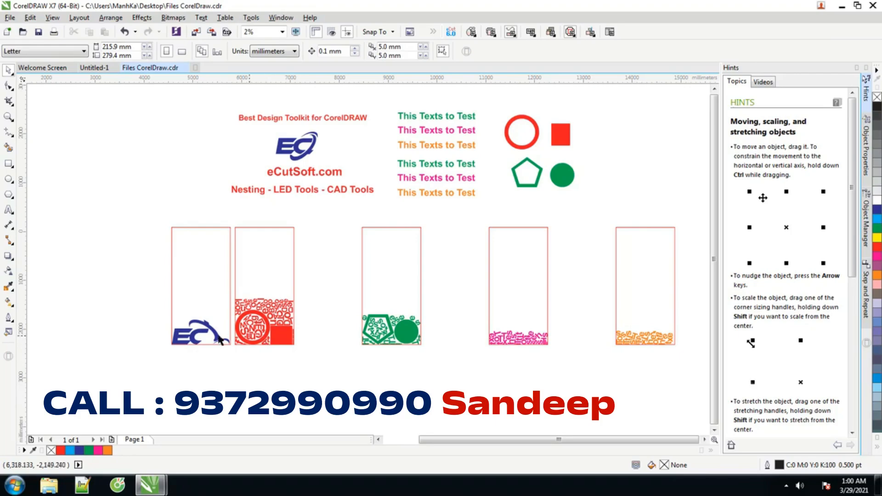
- Examine how the letters and shapes are nested on each of the colour-separated sheets
scroll(221, 341, up, 2)
scroll(288, 324, up, 2)
scroll(255, 315, down, 2)
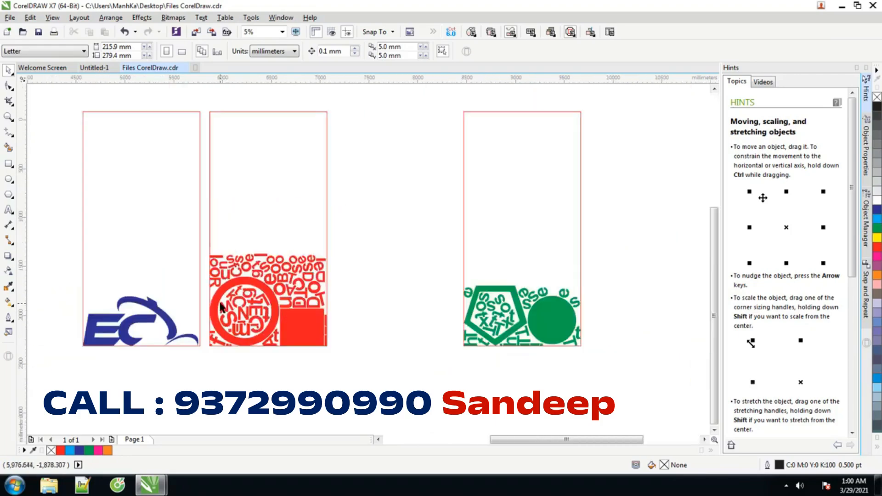
scroll(481, 328, up, 2)
scroll(586, 308, down, 3)
scroll(587, 310, up, 2)
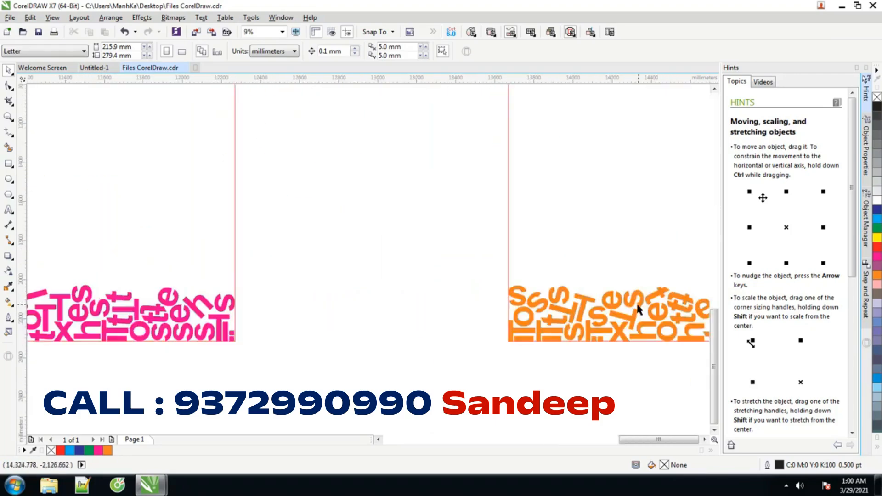
scroll(540, 347, down, 2)
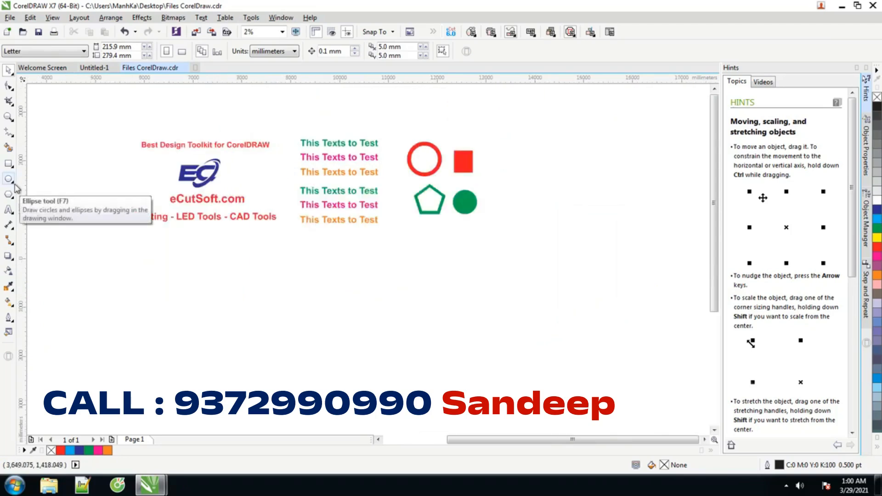
- Draw a five-sided polygon about 2179 by 2032 mm below the original artwork and shift it to the right
click(15, 184)
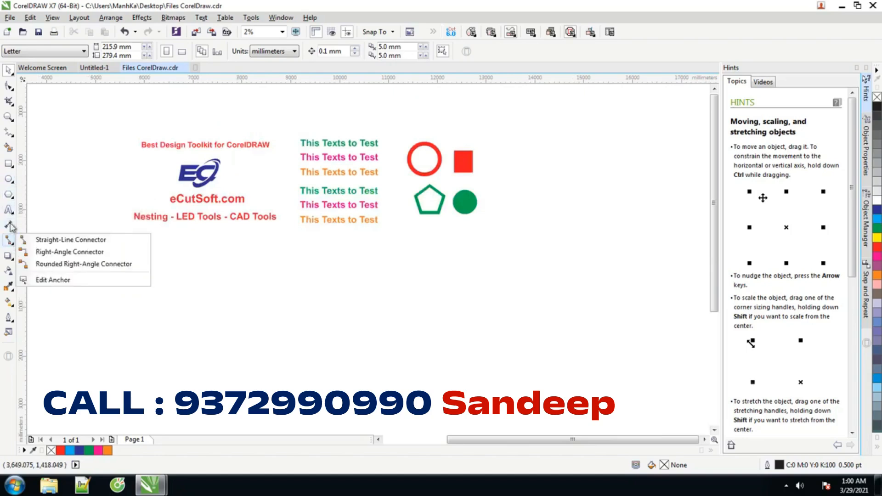
click(10, 197)
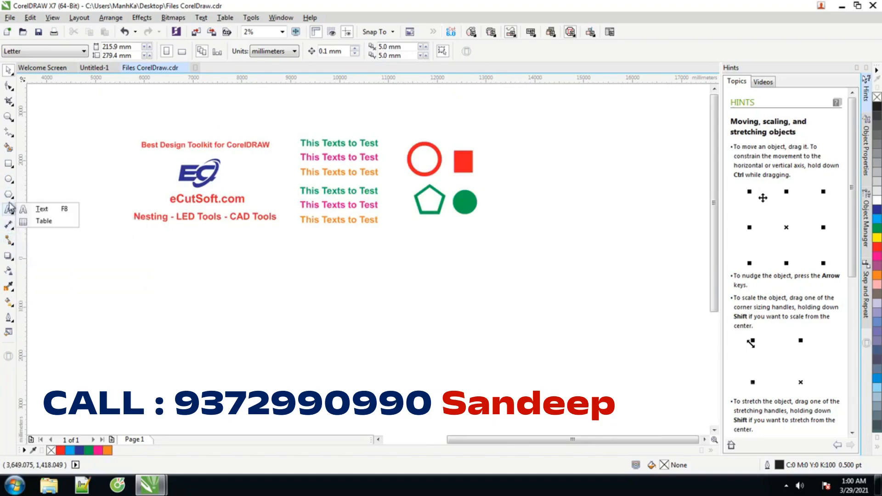
click(48, 194)
drag(245, 259, 358, 366)
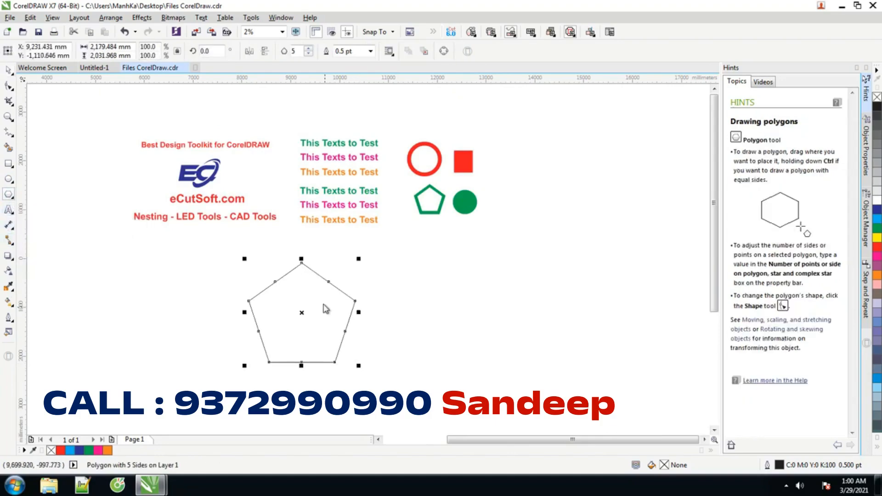
drag(302, 313, 420, 327)
- Copy the six "This Texts to Test" lines below the artwork and position the large pentagon beside them
drag(289, 123, 379, 253)
drag(338, 180, 314, 321)
click(445, 344)
drag(424, 338, 435, 324)
drag(503, 393, 363, 371)
- Divide the six copied "This Texts to Test" lines into separate letter objects with eCut 6 Smart divide
click(312, 262)
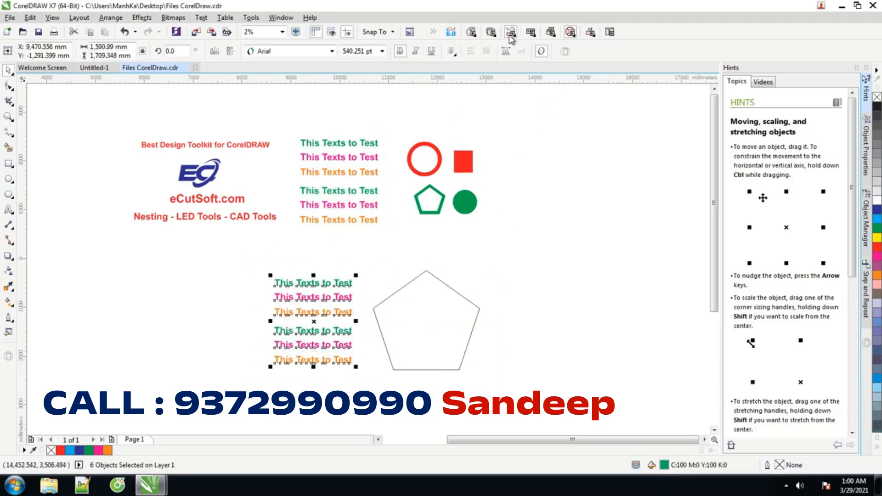
click(491, 32)
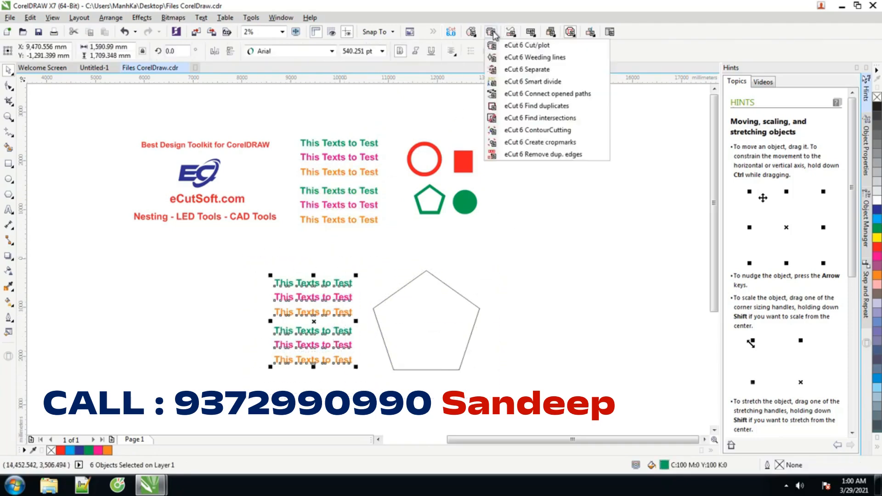
click(516, 81)
- Select the divided letters together with the large pentagon and open them in eCut 6 Nesting, accepting the conversion to curves
drag(505, 396, 242, 243)
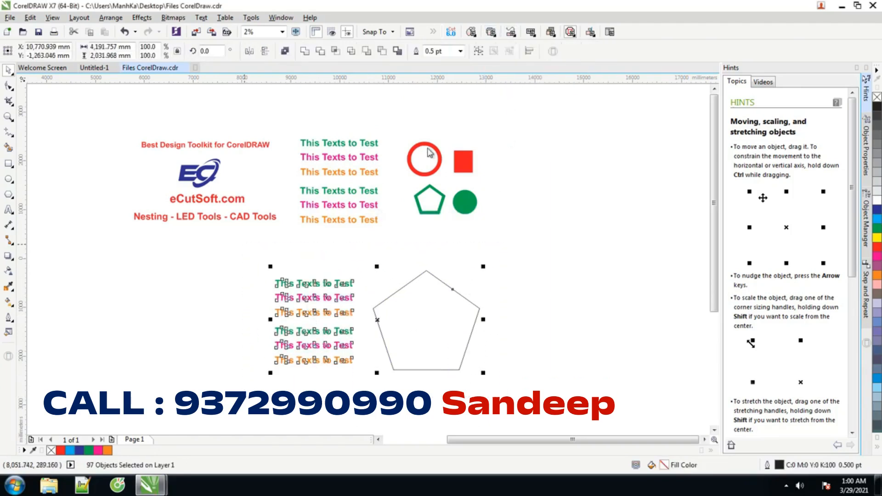
click(472, 33)
click(506, 45)
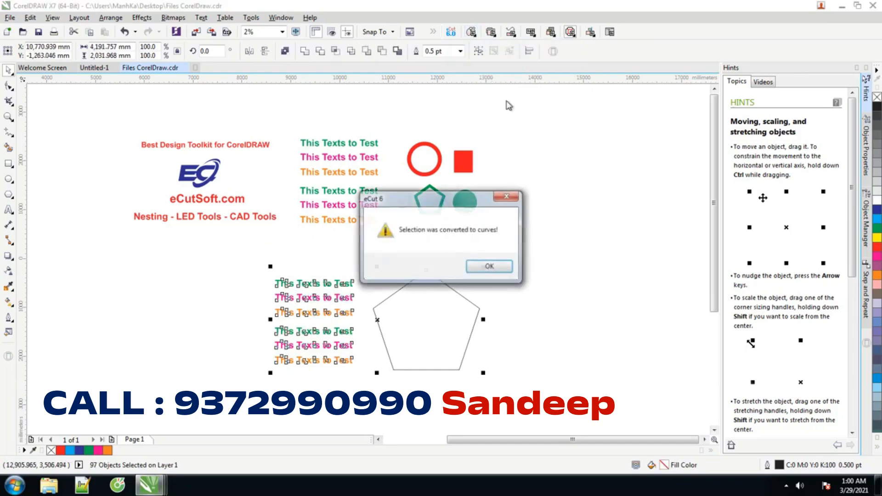
click(498, 267)
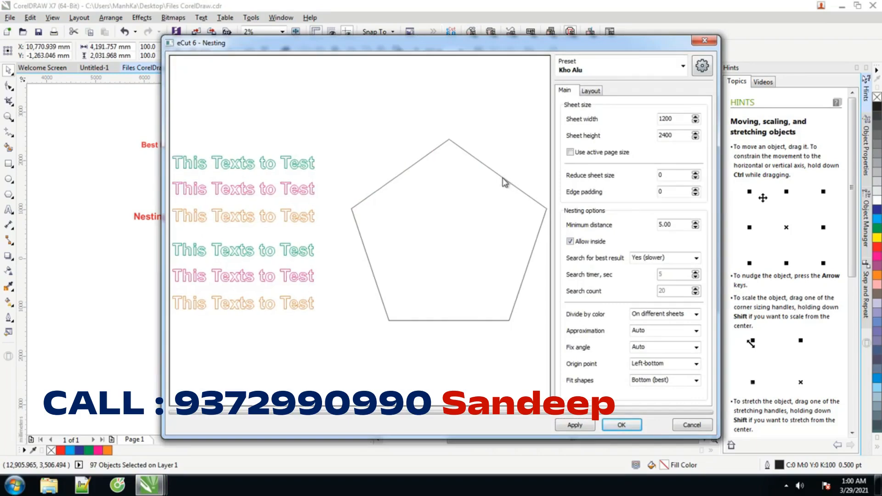
- Use the pentagon as the nesting container, calculate the nesting of the letters inside it, and place the result in the drawing
right_click(504, 177)
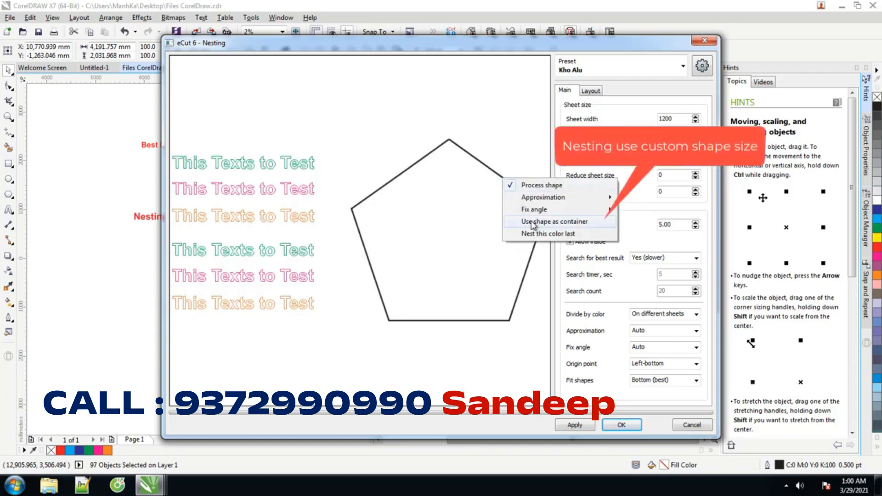
click(533, 224)
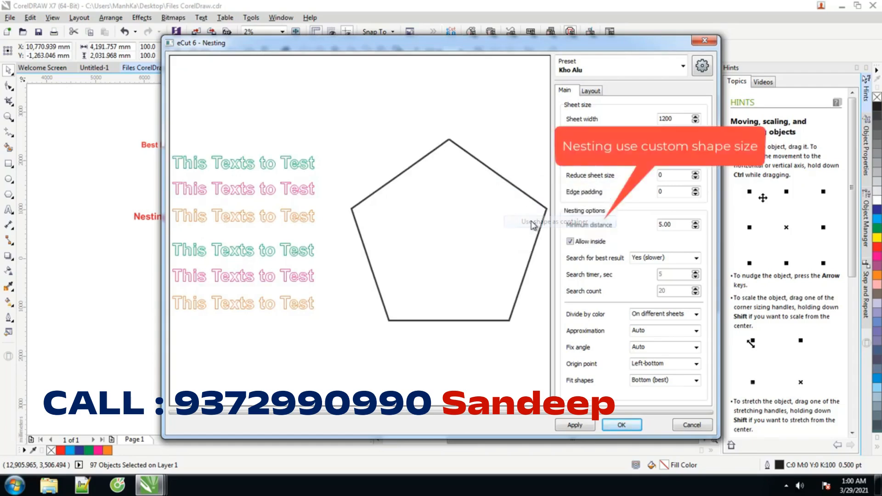
click(560, 426)
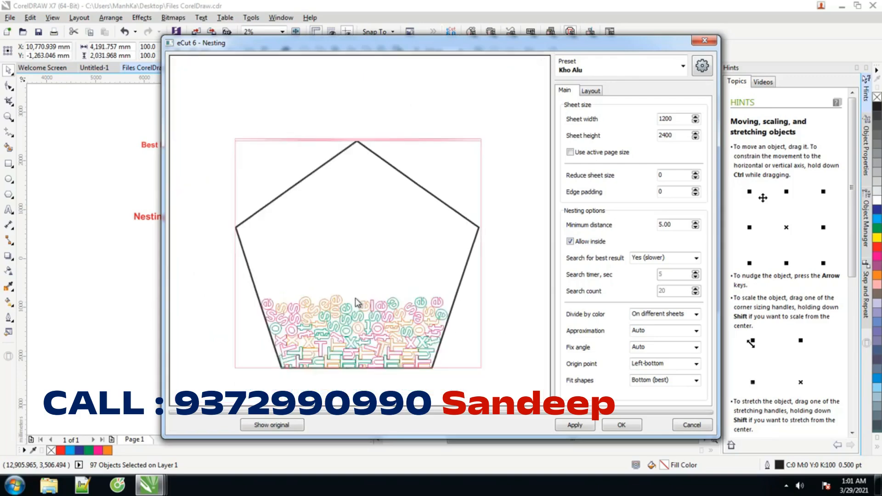
click(620, 426)
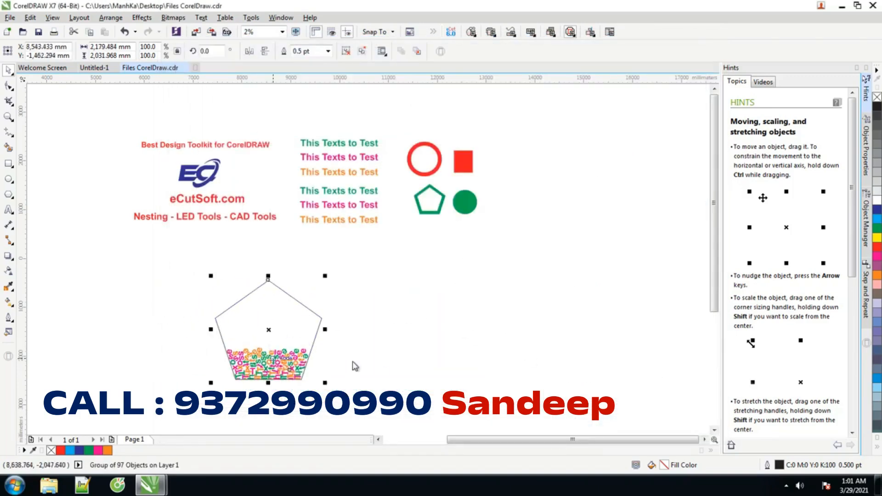